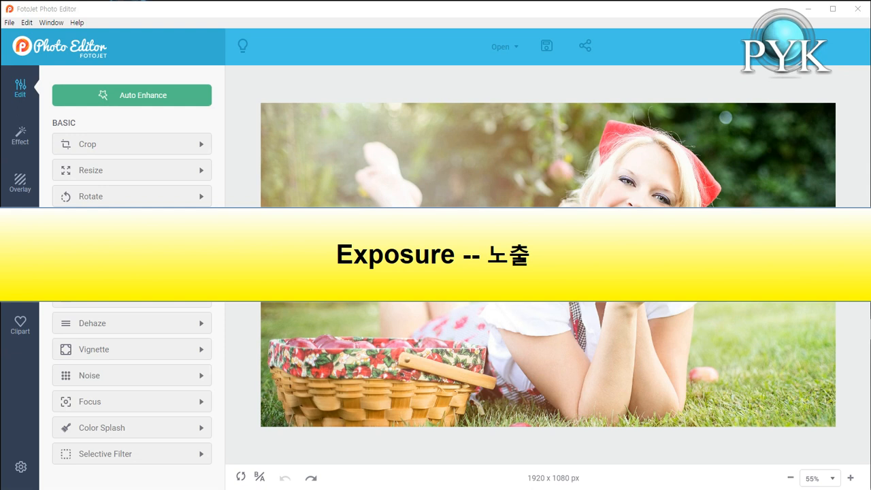
# - Try exposure 31, contrast -1, highlights 5 and shadows 3 on the photo, and reset all the exposure adjustments
pyautogui.click(202, 229)
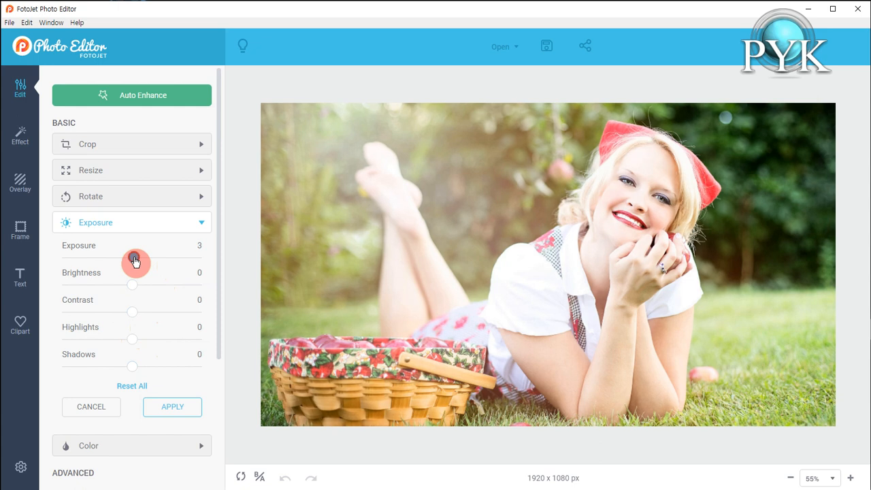
pyautogui.moveTo(135, 261); pyautogui.dragTo(133, 321)
pyautogui.moveTo(135, 342); pyautogui.dragTo(136, 374)
pyautogui.moveTo(132, 259); pyautogui.dragTo(153, 268)
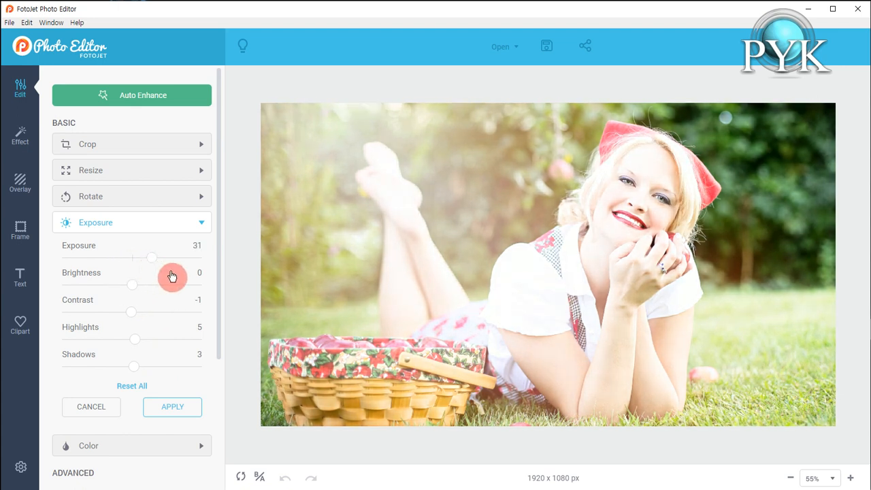
pyautogui.click(187, 413)
pyautogui.click(130, 388)
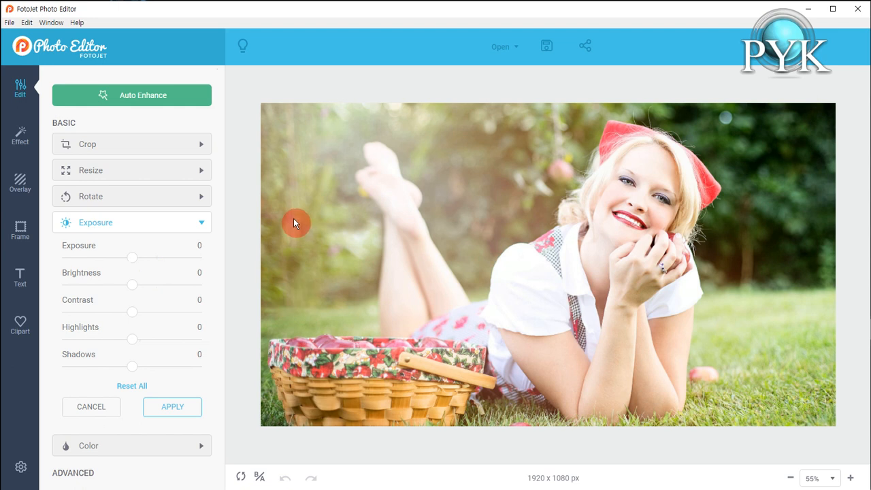
# - Try an exposure of 34 on the photo, reset it, and close the exposure settings
pyautogui.moveTo(137, 258); pyautogui.dragTo(155, 258)
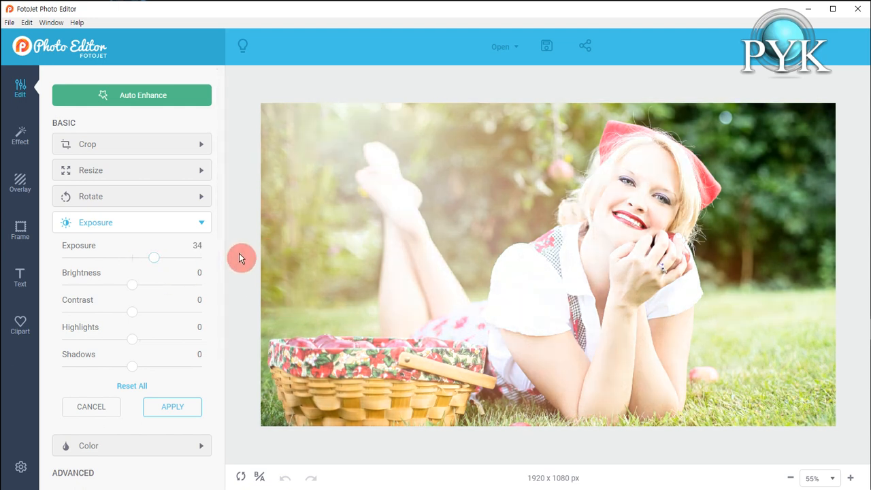
pyautogui.click(131, 386)
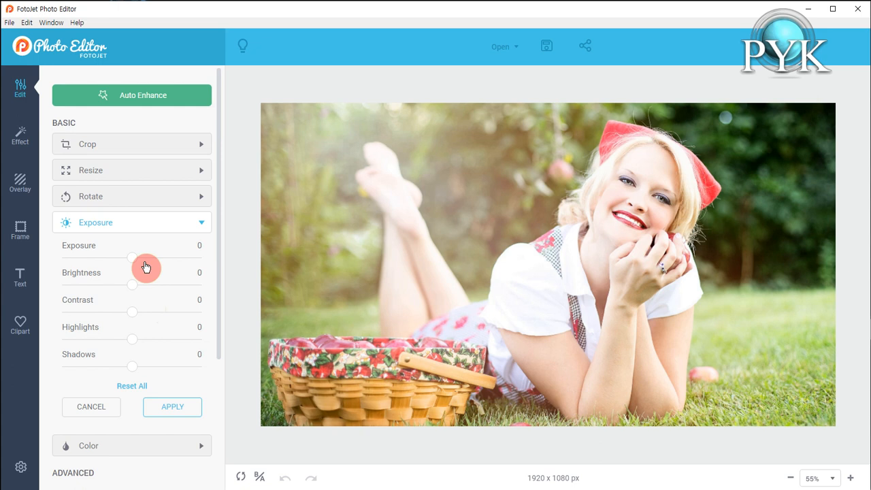
pyautogui.click(201, 226)
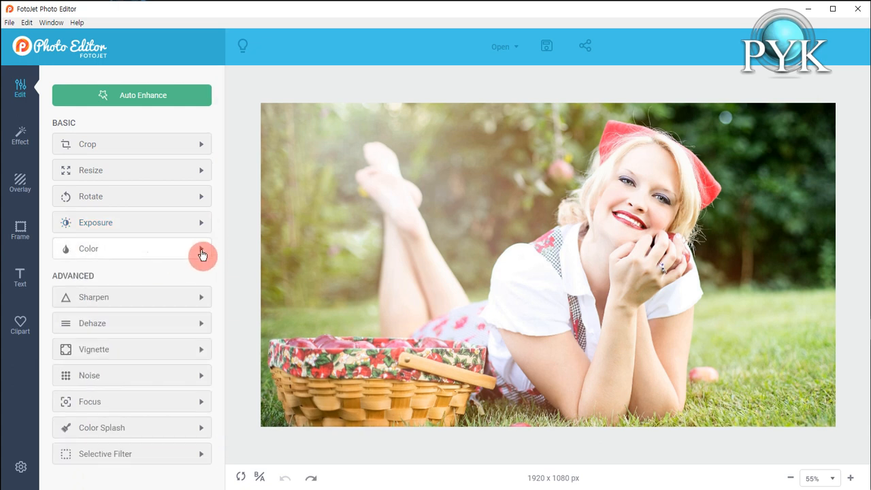
# - Try out the photo's saturation and temperature, set the tint to 30, and reset all the color adjustments
pyautogui.click(201, 251)
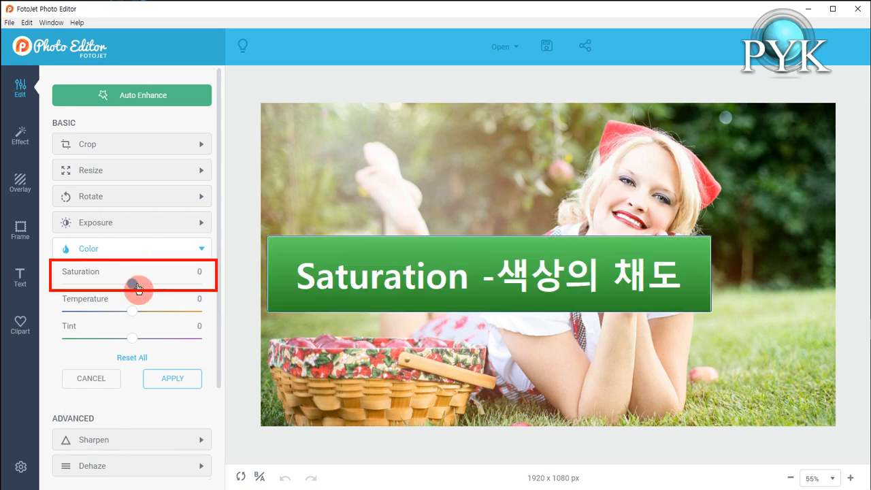
pyautogui.moveTo(134, 287)
pyautogui.mouseDown()
pyautogui.moveTo(191, 290)
pyautogui.moveTo(82, 287)
pyautogui.moveTo(133, 292)
pyautogui.mouseUp()
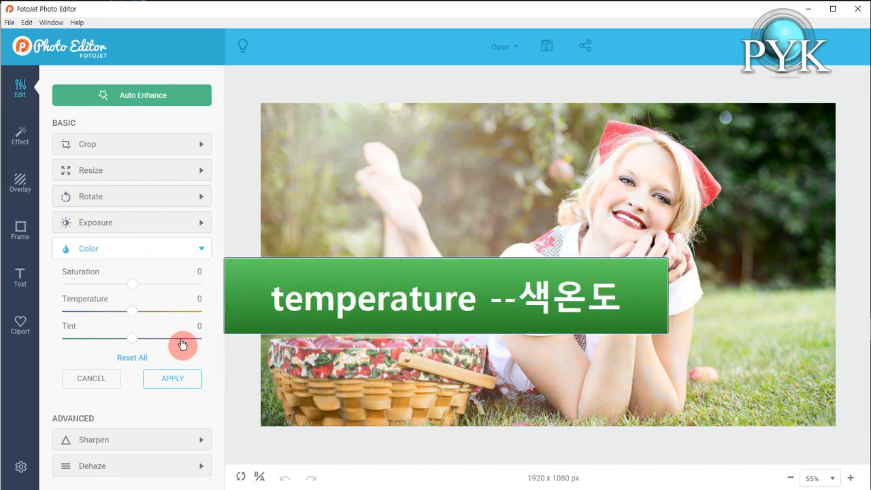
pyautogui.moveTo(132, 311); pyautogui.dragTo(135, 348)
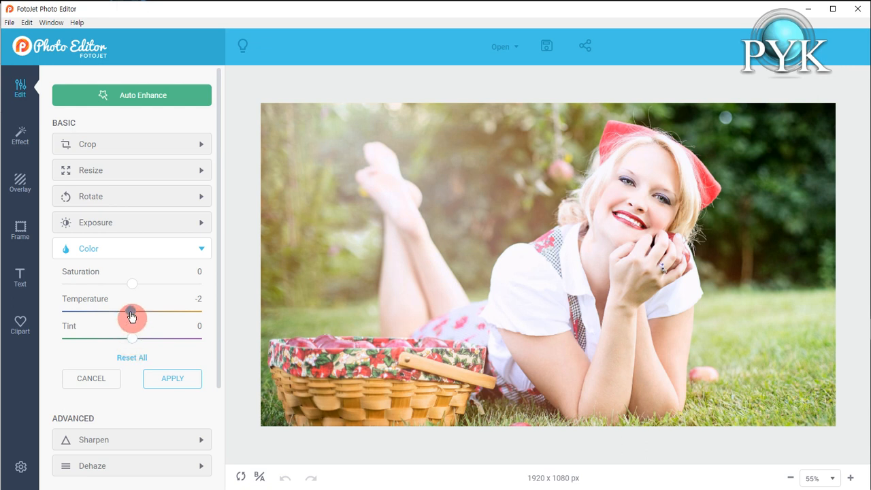
pyautogui.moveTo(134, 291)
pyautogui.mouseDown()
pyautogui.moveTo(174, 291)
pyautogui.moveTo(81, 289)
pyautogui.moveTo(170, 289)
pyautogui.moveTo(88, 287)
pyautogui.moveTo(133, 291)
pyautogui.mouseUp()
pyautogui.moveTo(130, 311); pyautogui.dragTo(174, 340)
pyautogui.click(140, 335)
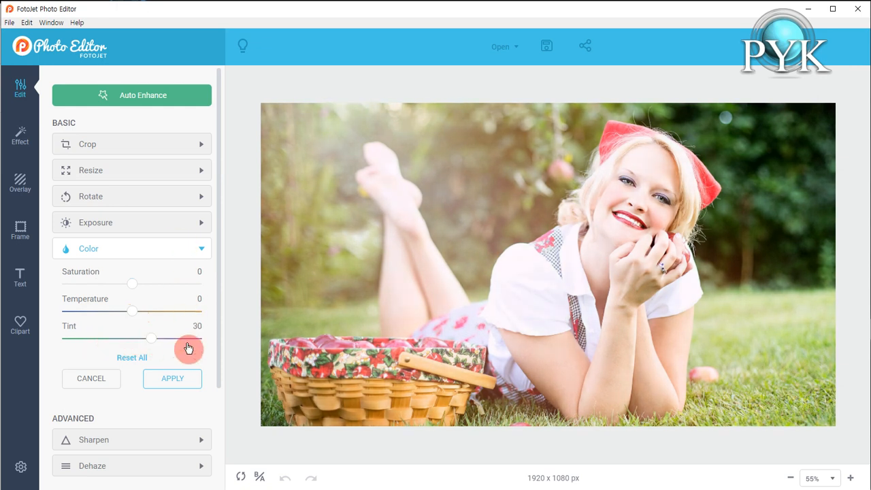
pyautogui.click(138, 359)
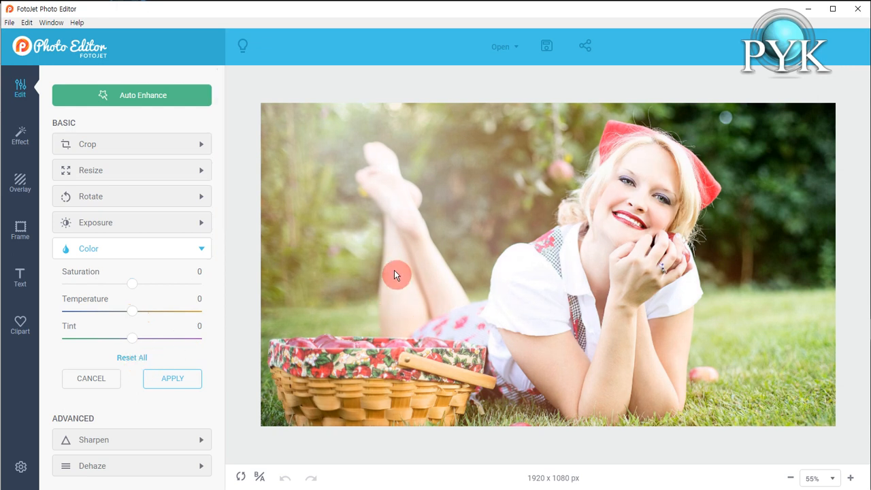
# - Apply a higher color saturation to the photo and undo it
pyautogui.moveTo(135, 288); pyautogui.dragTo(159, 288)
pyautogui.click(193, 373)
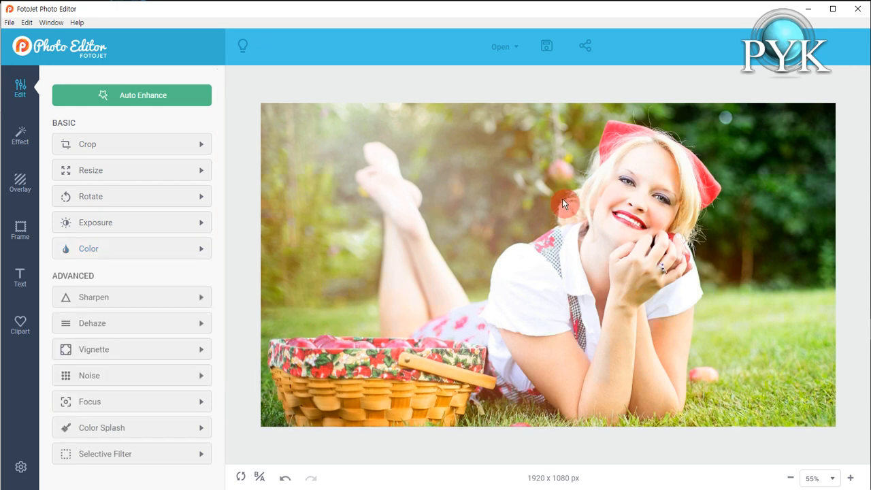
pyautogui.click(285, 478)
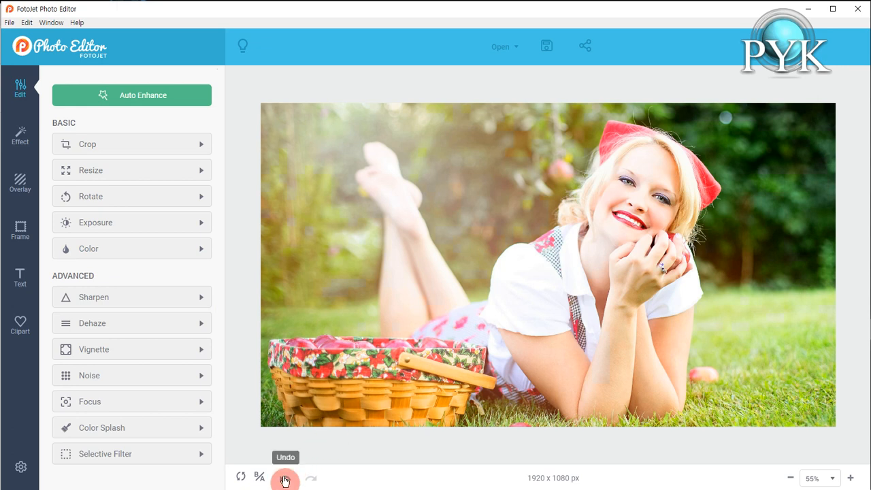
pyautogui.click(285, 480)
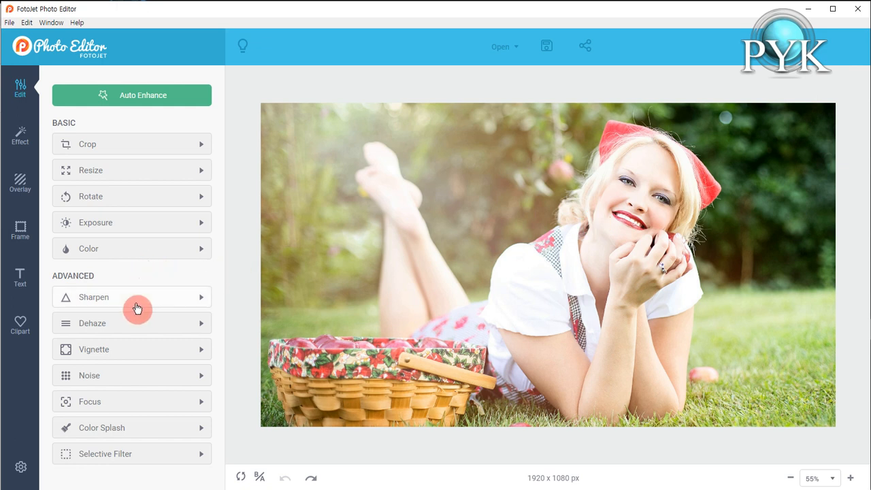
# - Try sharpening the photo with Sharpness at intensity 46 and Clarity at intensity 76, and cancel the sharpening
pyautogui.click(202, 303)
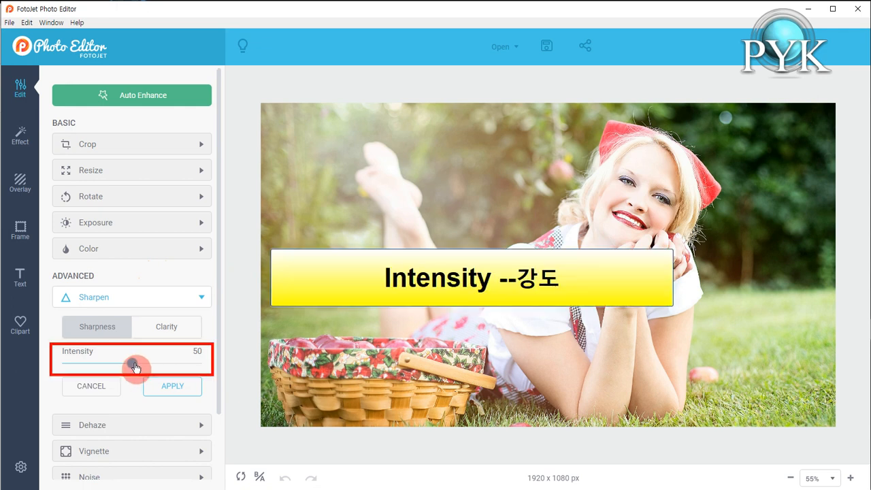
pyautogui.moveTo(131, 367)
pyautogui.mouseDown()
pyautogui.moveTo(207, 371)
pyautogui.moveTo(34, 365)
pyautogui.moveTo(128, 372)
pyautogui.mouseUp()
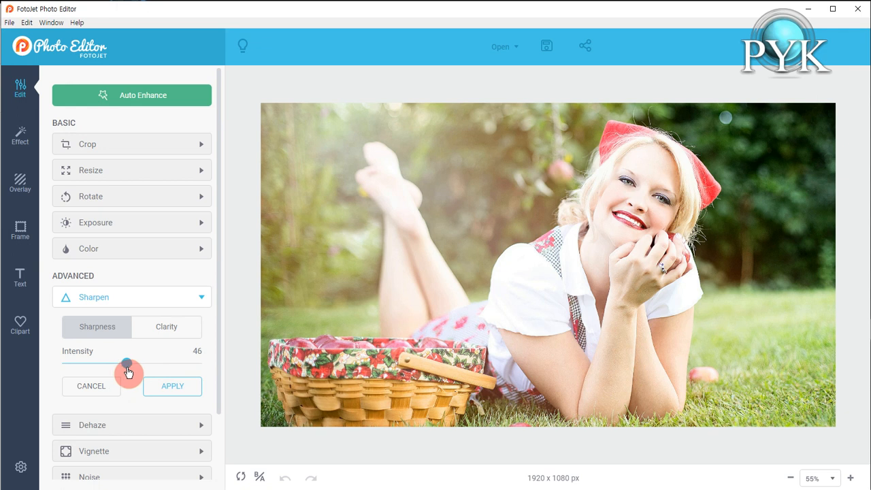
pyautogui.click(185, 340)
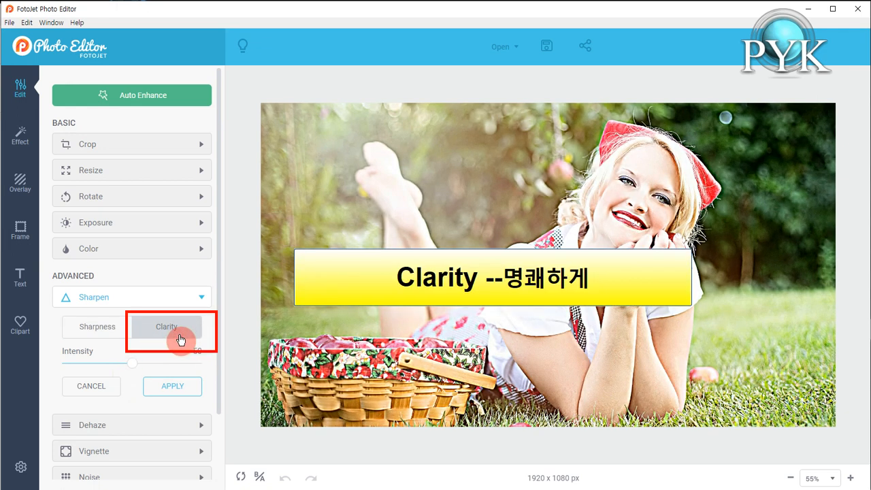
pyautogui.moveTo(136, 370); pyautogui.dragTo(169, 368)
pyautogui.click(146, 359)
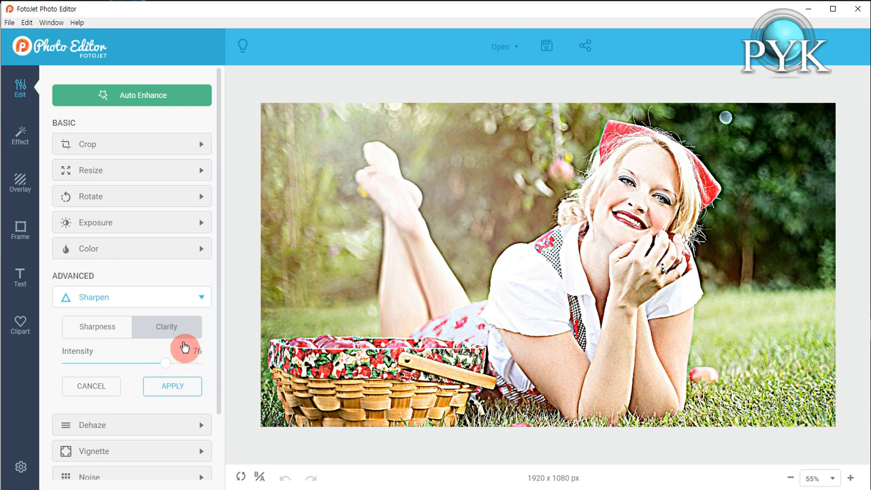
pyautogui.click(102, 389)
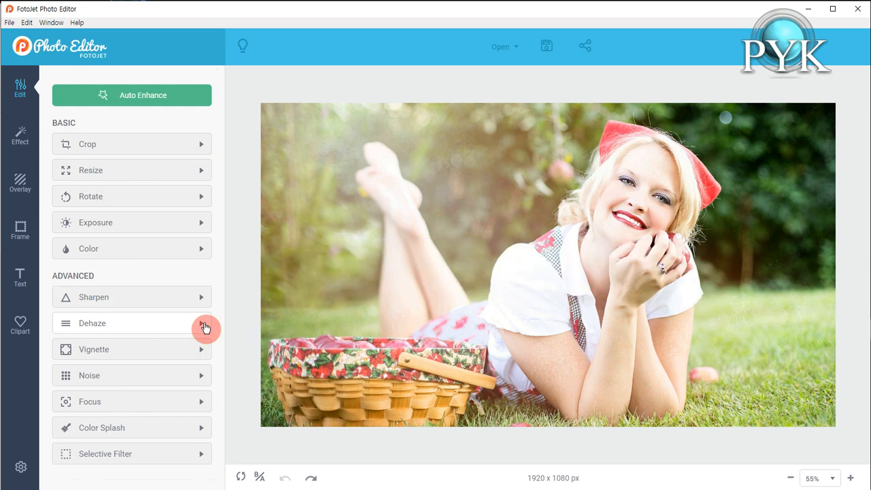
# - Dehaze the photo with an intensity of 65 and apply it
pyautogui.click(205, 328)
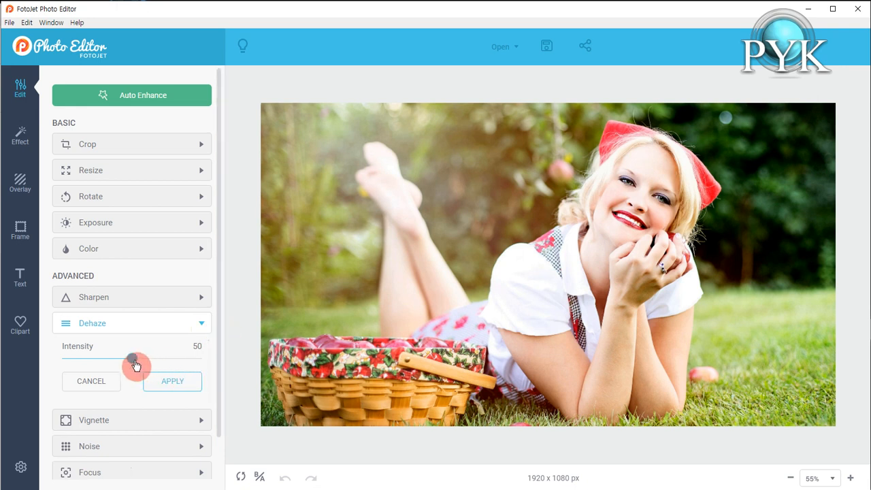
pyautogui.moveTo(134, 365); pyautogui.dragTo(154, 375)
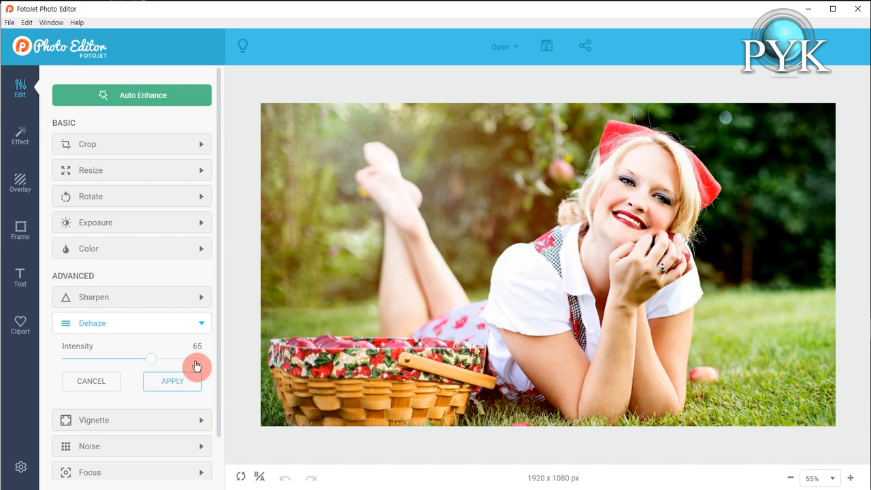
pyautogui.click(198, 381)
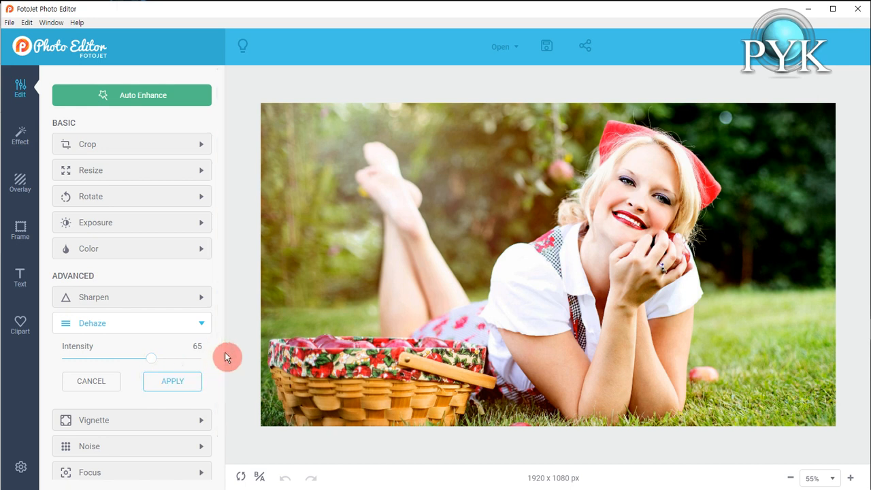
pyautogui.click(184, 384)
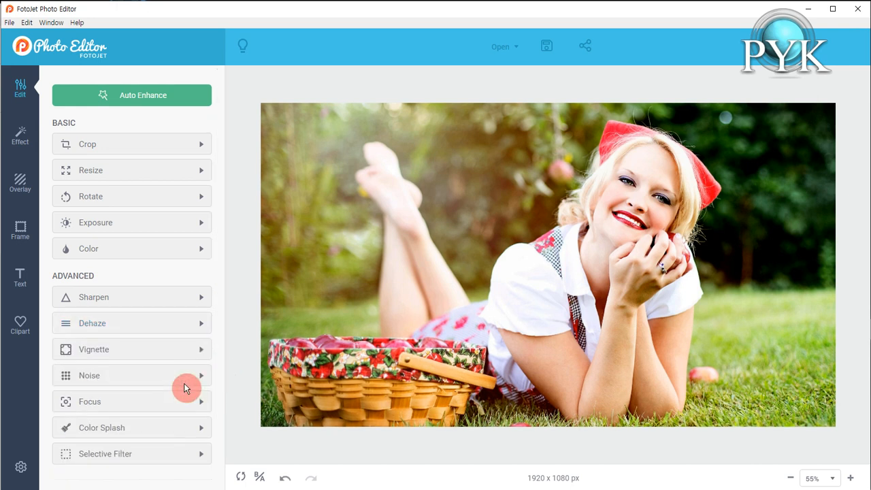
# - Try a black vignette at intensity 56 and a white one at intensity 52, and cancel the vignette
pyautogui.click(204, 354)
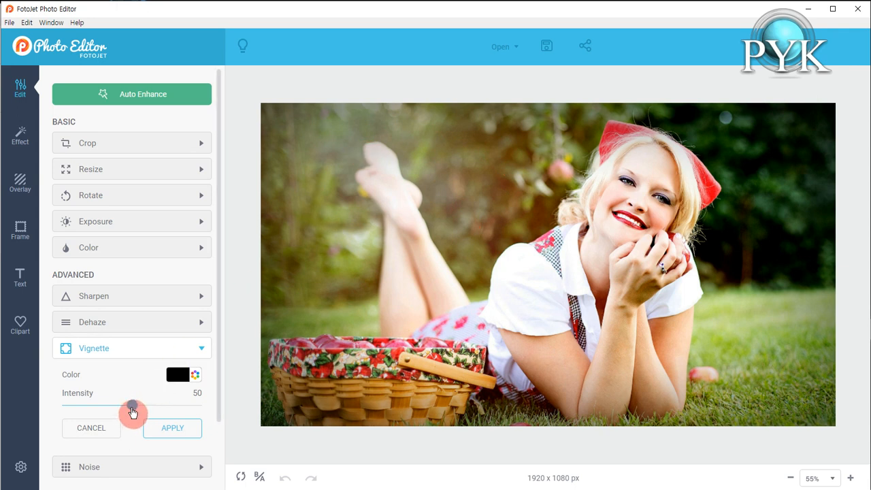
pyautogui.moveTo(128, 408)
pyautogui.mouseDown()
pyautogui.moveTo(195, 410)
pyautogui.moveTo(84, 412)
pyautogui.moveTo(181, 414)
pyautogui.moveTo(140, 414)
pyautogui.mouseUp()
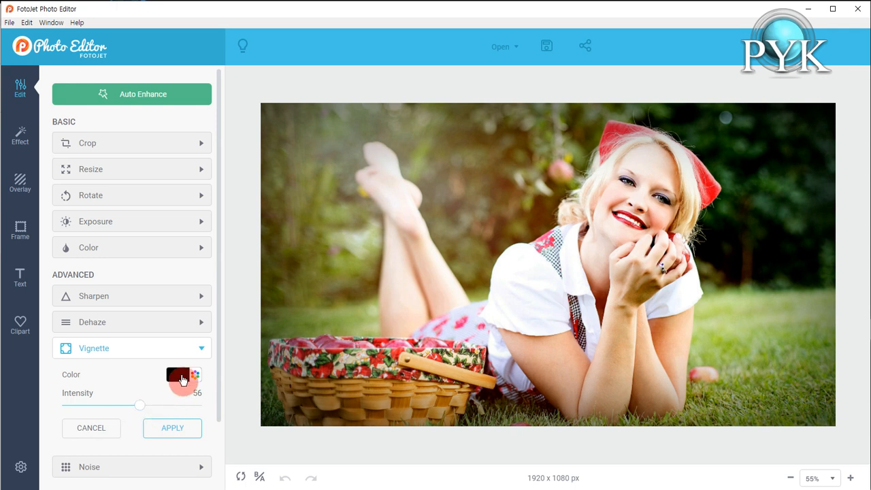
pyautogui.click(179, 374)
pyautogui.click(224, 343)
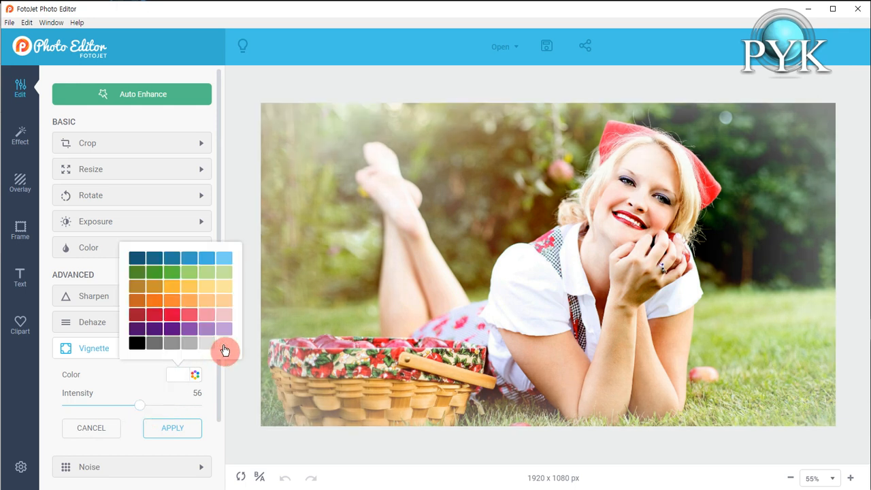
pyautogui.click(139, 407)
pyautogui.moveTo(141, 411)
pyautogui.mouseDown()
pyautogui.moveTo(198, 417)
pyautogui.moveTo(134, 411)
pyautogui.mouseUp()
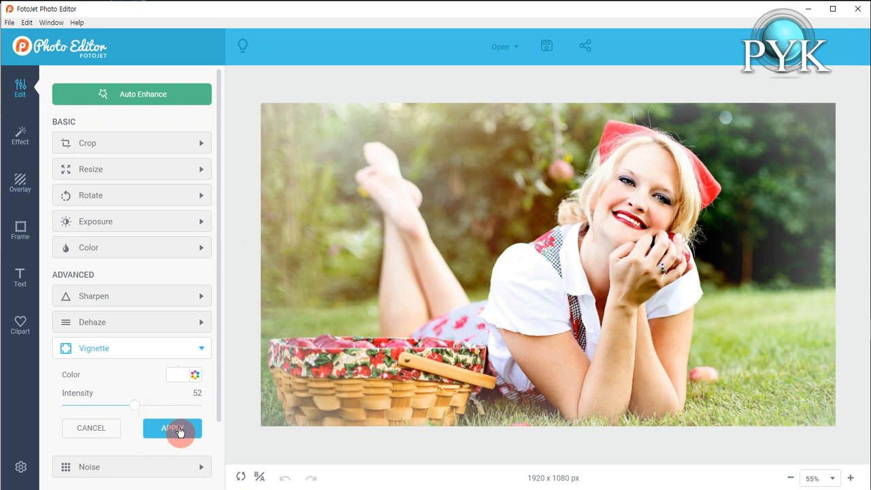
pyautogui.click(103, 426)
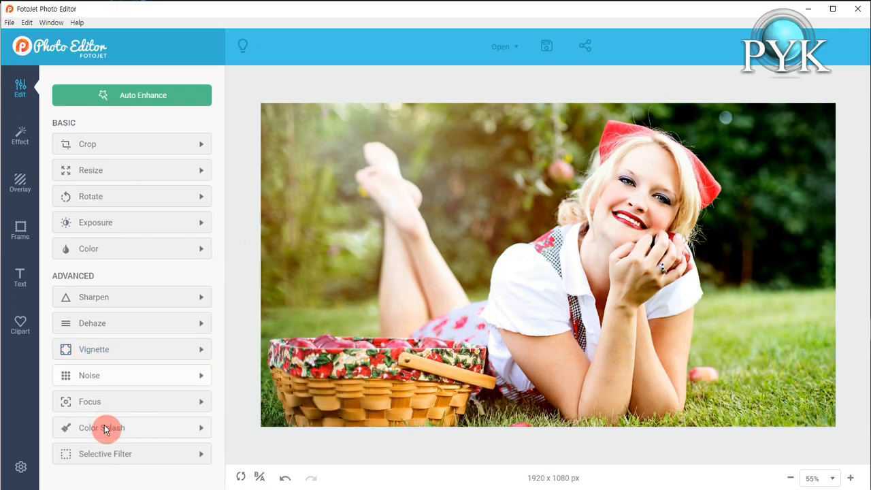
# - Try adding noise to the photo at intensities 54 and 87, and cancel it
pyautogui.click(205, 380)
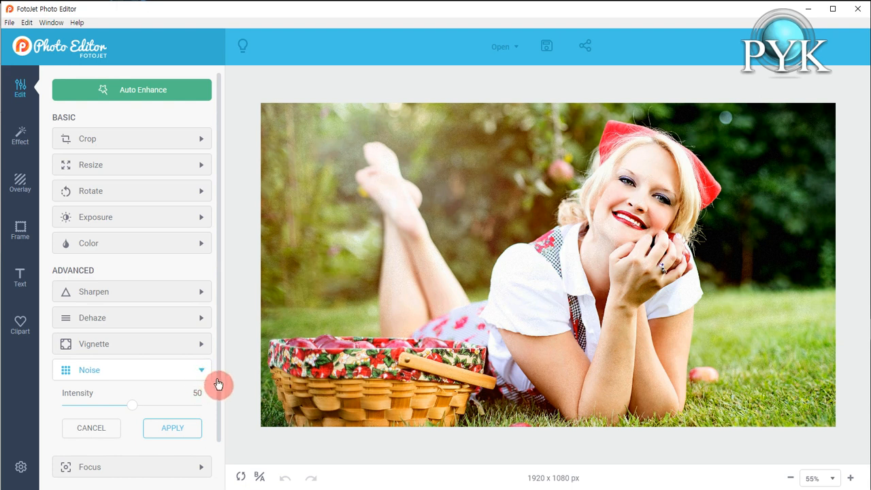
pyautogui.moveTo(133, 415)
pyautogui.mouseDown()
pyautogui.moveTo(177, 411)
pyautogui.moveTo(132, 414)
pyautogui.moveTo(144, 414)
pyautogui.mouseUp()
pyautogui.scroll(-1, 222, 394)
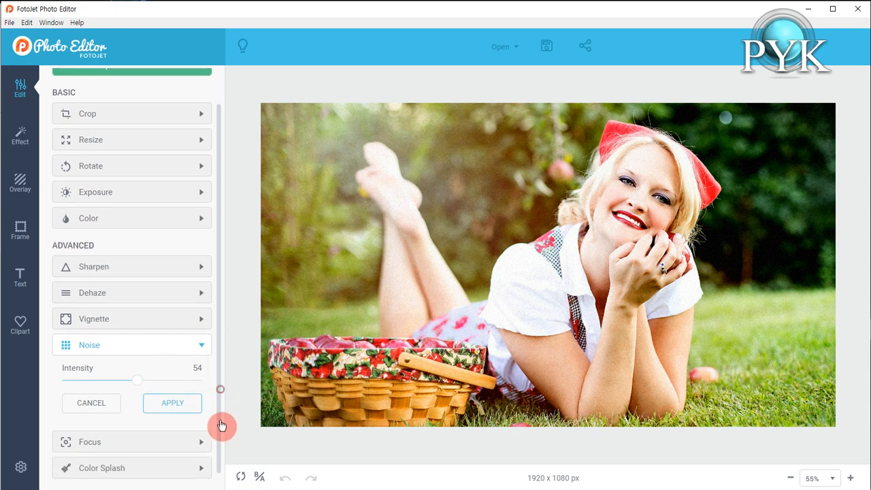
pyautogui.moveTo(139, 373); pyautogui.dragTo(181, 379)
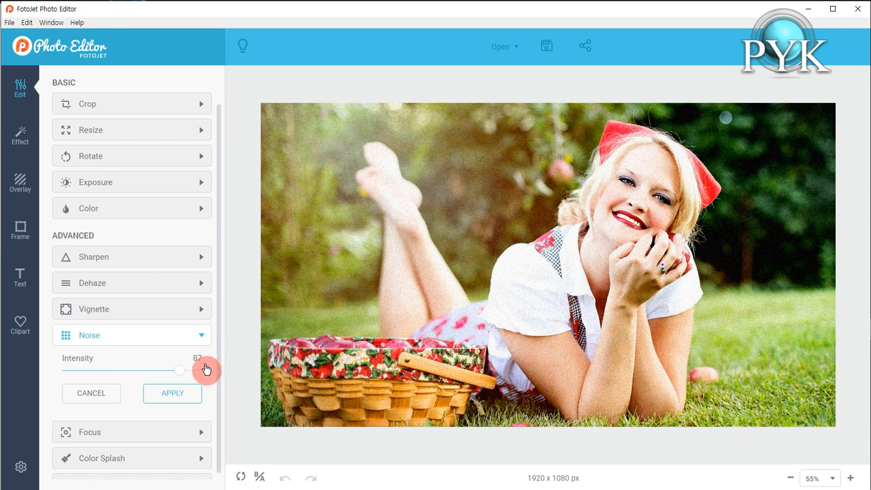
pyautogui.click(113, 401)
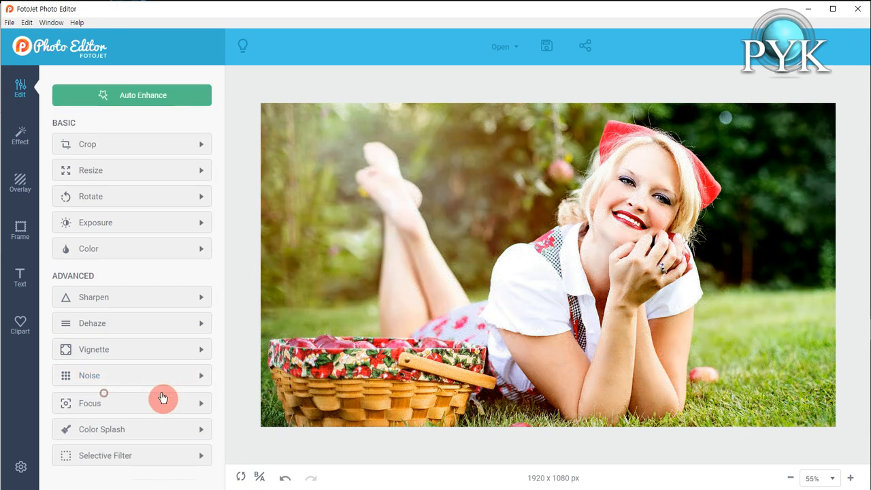
# - Try a tilt-shift focus on the photo and widen its focus bands
pyautogui.click(201, 407)
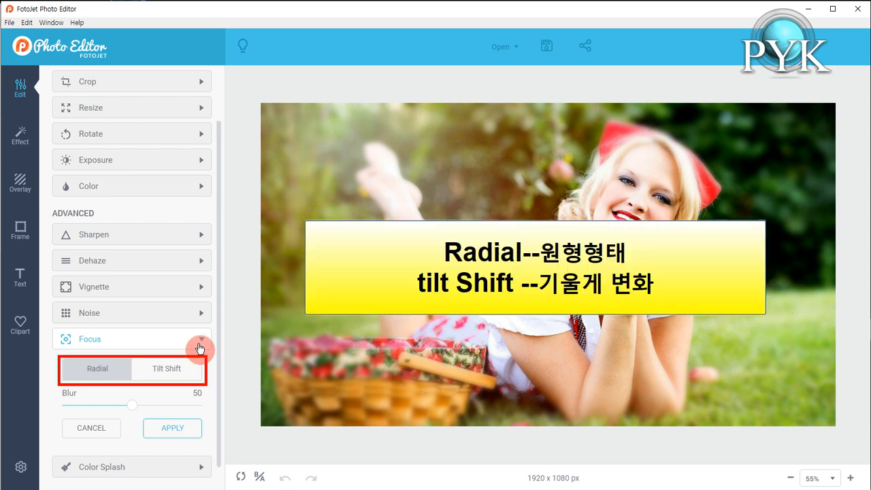
pyautogui.click(165, 377)
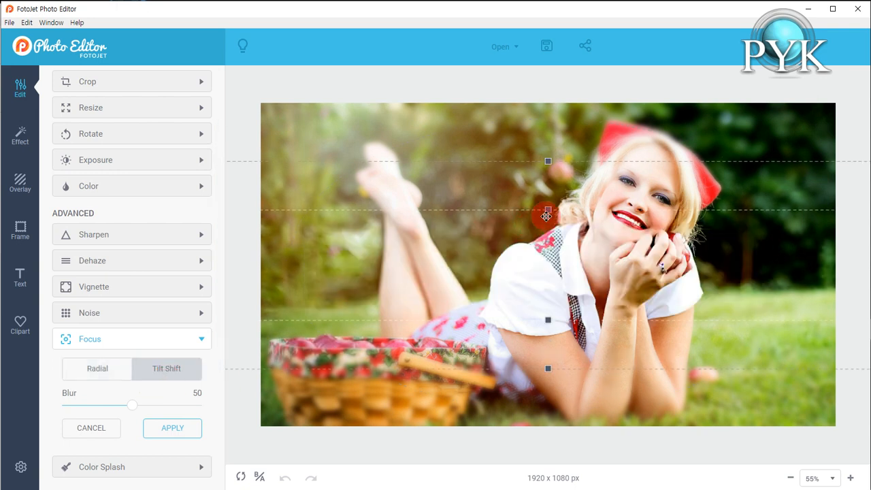
pyautogui.moveTo(549, 213); pyautogui.dragTo(549, 204)
pyautogui.moveTo(550, 170); pyautogui.dragTo(550, 136)
# - Try a radial focus and enlarge its inner and outer ellipses until the outer one reaches beyond the photo's upper and lower edges
pyautogui.click(115, 376)
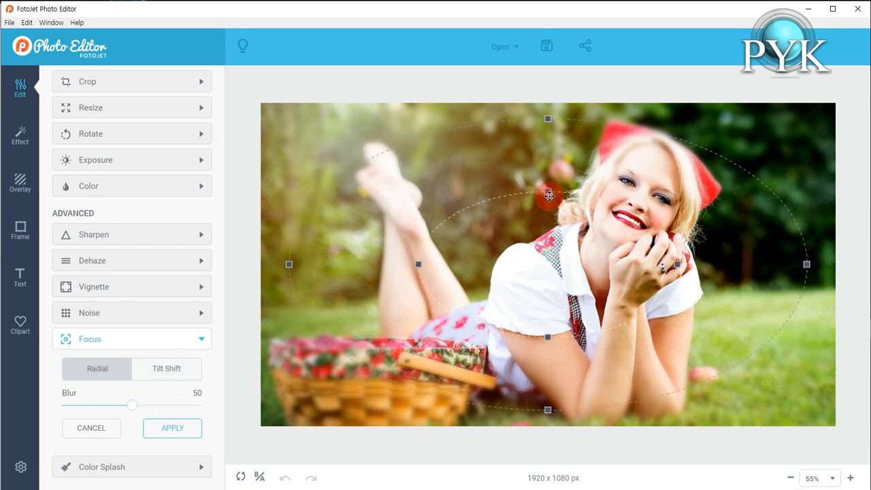
pyautogui.moveTo(548, 192); pyautogui.dragTo(548, 160)
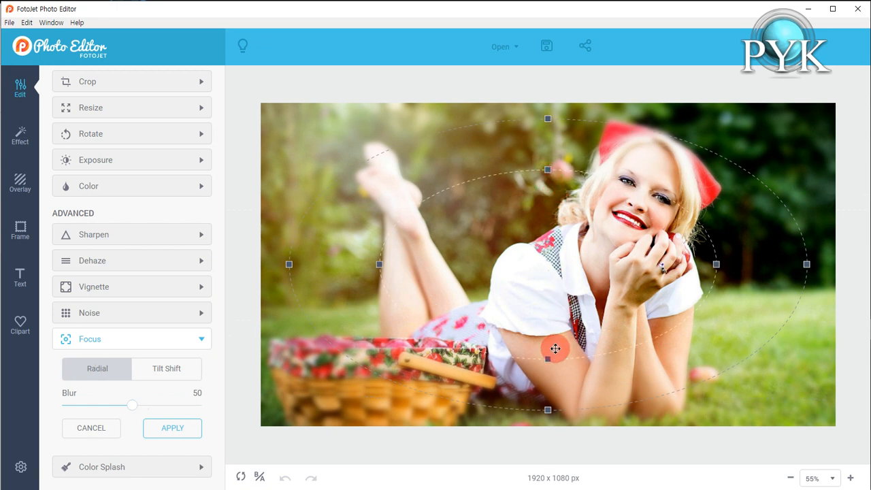
pyautogui.moveTo(553, 376); pyautogui.dragTo(553, 382)
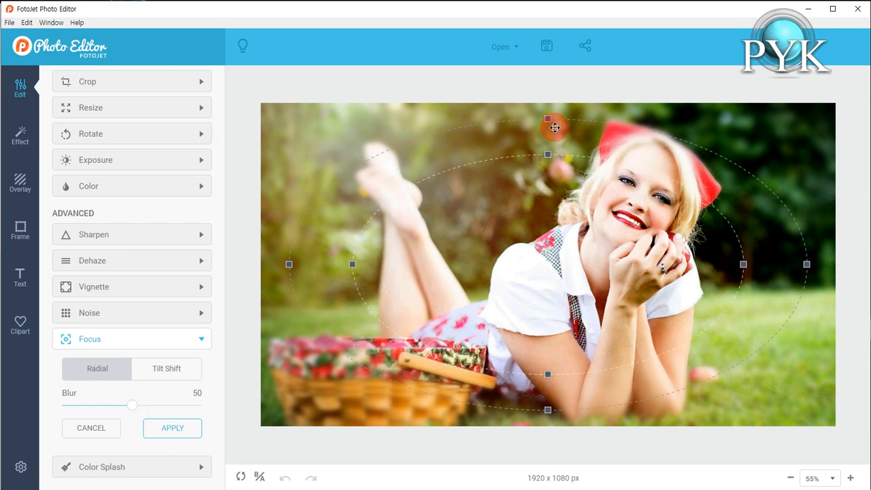
pyautogui.moveTo(549, 123); pyautogui.dragTo(548, 106)
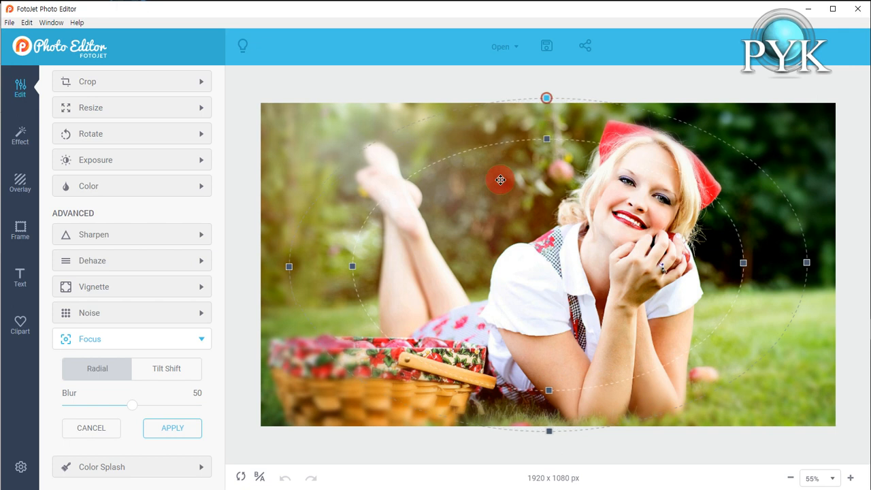
# - Set the radial focus blur to 77 and tighten the inner ellipse around the woman's face and upper body
pyautogui.moveTo(132, 407); pyautogui.dragTo(166, 415)
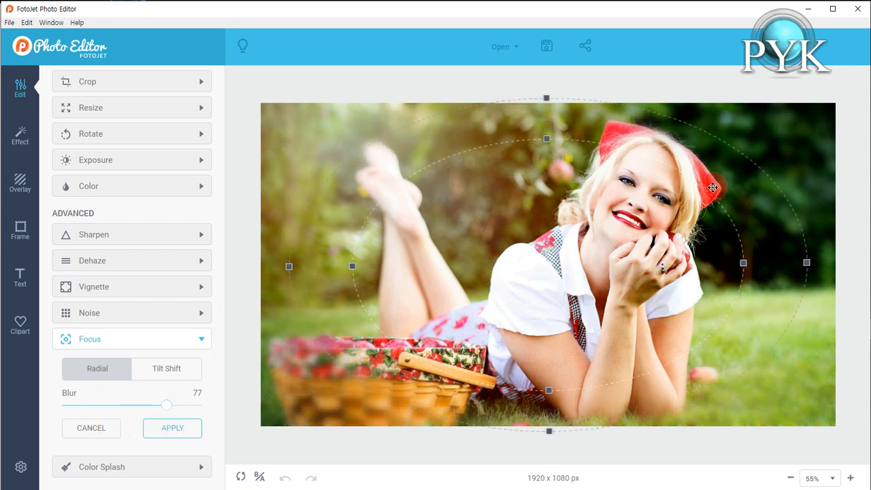
pyautogui.moveTo(353, 271); pyautogui.dragTo(392, 273)
pyautogui.moveTo(510, 265); pyautogui.dragTo(529, 250)
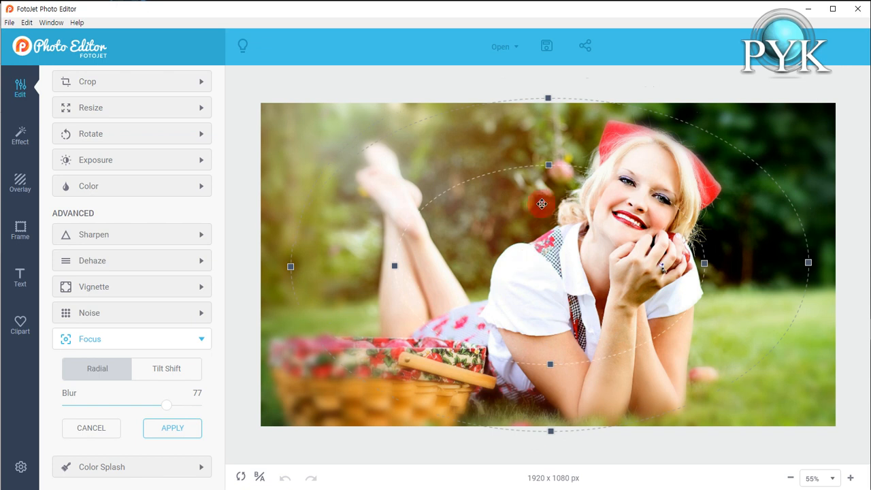
pyautogui.moveTo(562, 237)
pyautogui.mouseDown()
pyautogui.moveTo(502, 239)
pyautogui.moveTo(575, 236)
pyautogui.mouseUp()
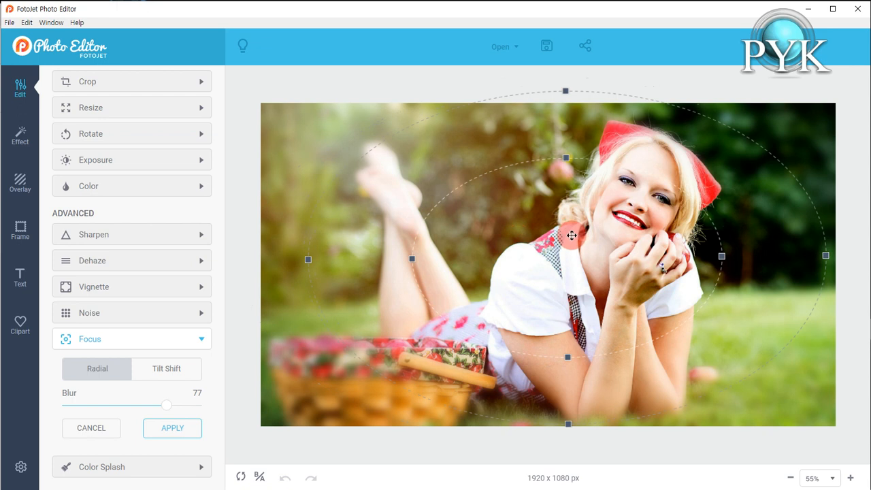
# - Apply a tilt-shift focus with its outer lines widened to the photo's upper and lower edges, and undo it
pyautogui.click(185, 373)
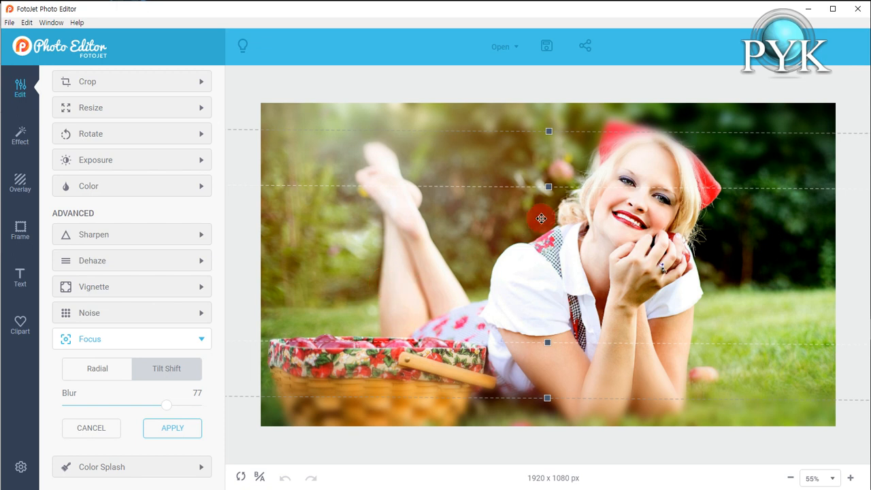
pyautogui.moveTo(549, 185); pyautogui.dragTo(550, 175)
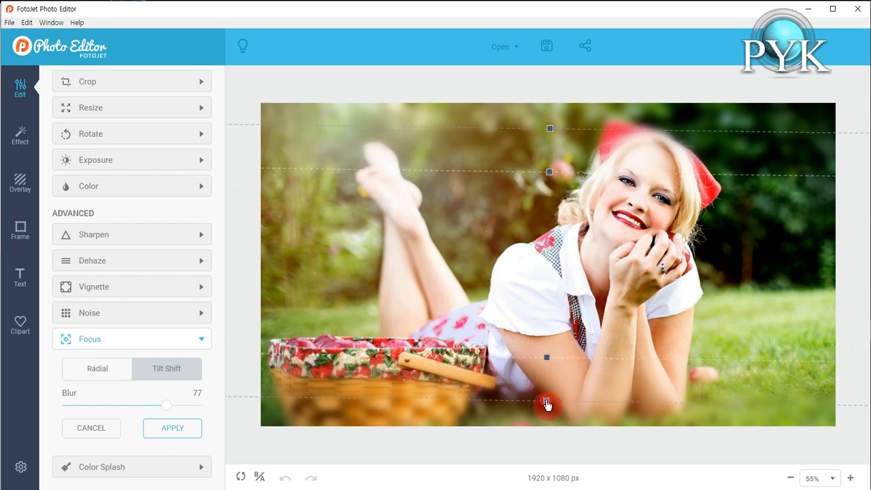
pyautogui.moveTo(549, 403); pyautogui.dragTo(549, 434)
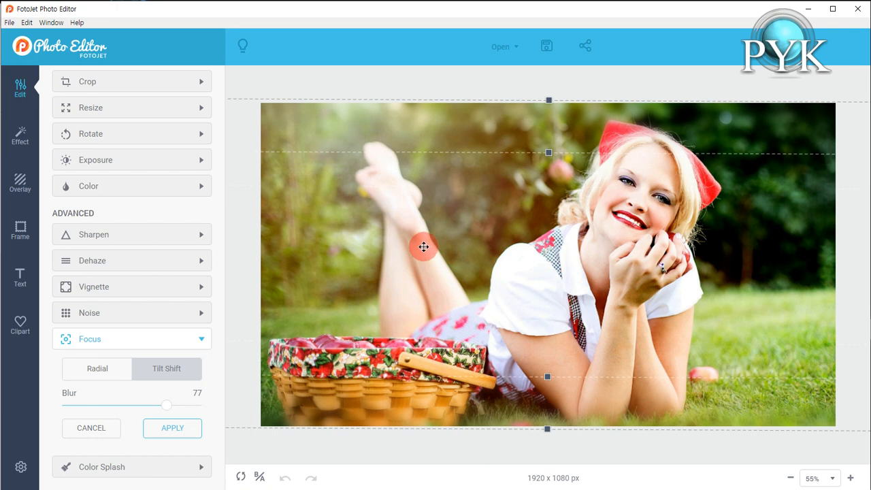
pyautogui.click(190, 430)
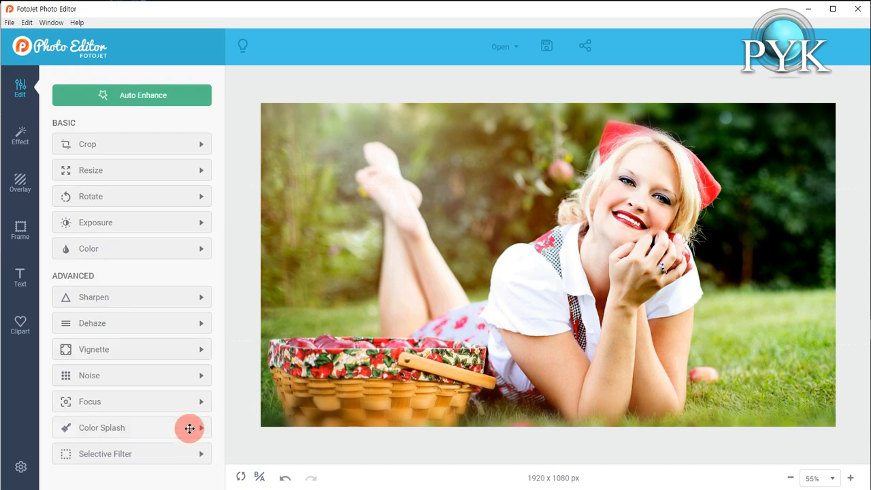
pyautogui.click(286, 480)
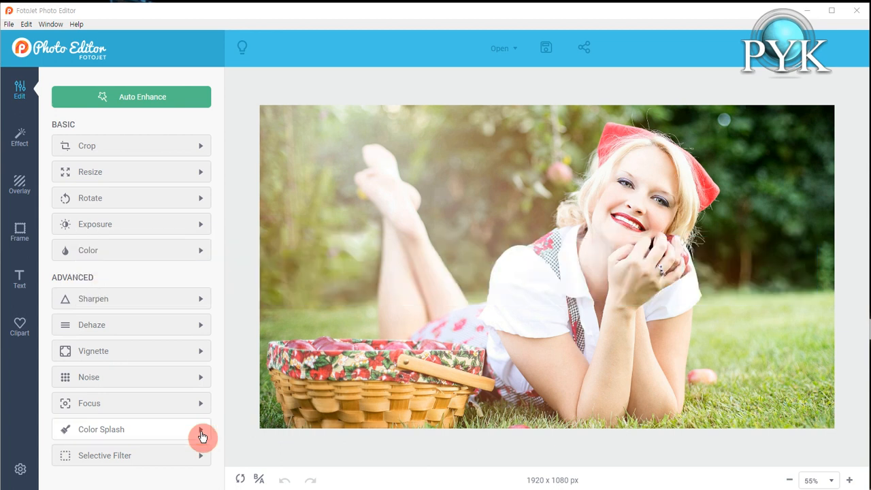
# - Start a color splash with brush size 11 and paint the color back over the woman's headscarf, hair and face
pyautogui.click(202, 436)
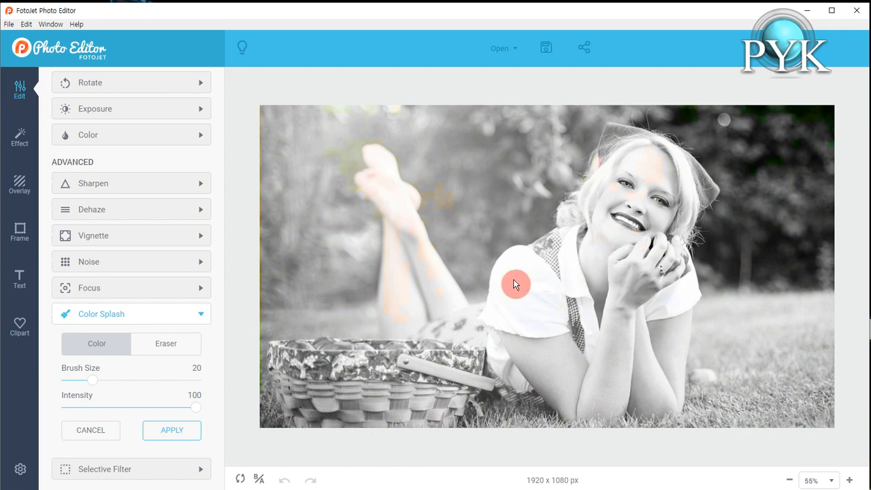
pyautogui.moveTo(94, 381); pyautogui.dragTo(81, 386)
pyautogui.click(538, 235)
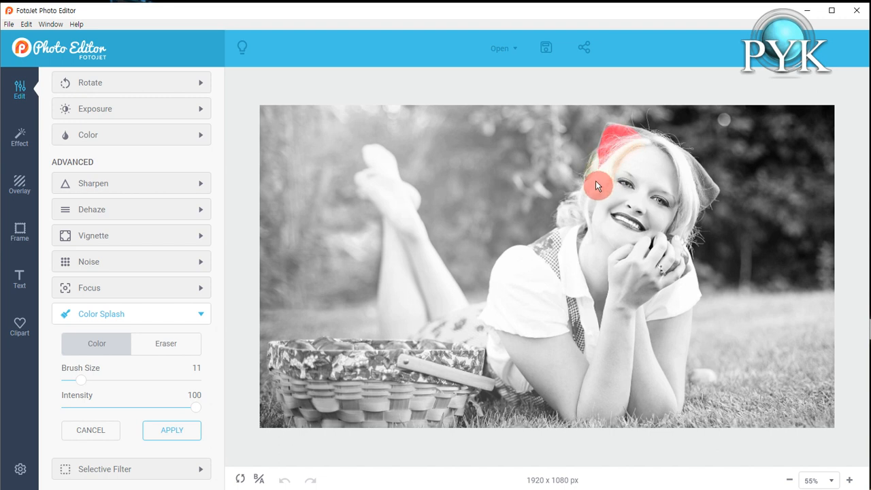
pyautogui.moveTo(582, 232); pyautogui.dragTo(595, 222)
pyautogui.moveTo(674, 234); pyautogui.dragTo(697, 204)
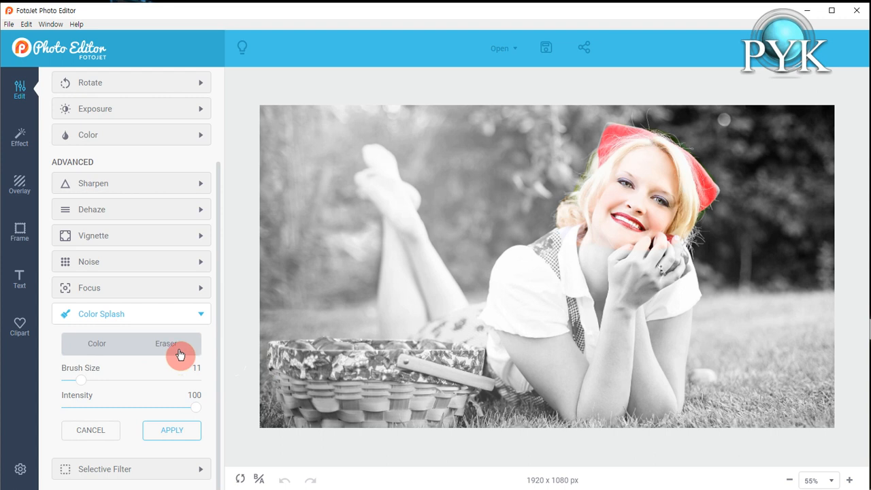
# - Paint the color back over the woman's neck, apply the color splash, and undo it
pyautogui.click(97, 353)
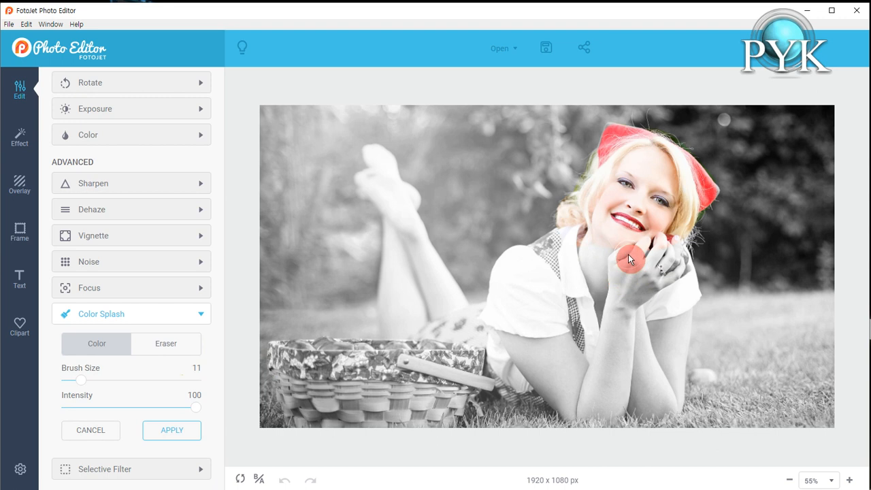
pyautogui.moveTo(562, 256)
pyautogui.mouseDown()
pyautogui.moveTo(593, 238)
pyautogui.moveTo(598, 300)
pyautogui.moveTo(601, 243)
pyautogui.moveTo(594, 277)
pyautogui.mouseUp()
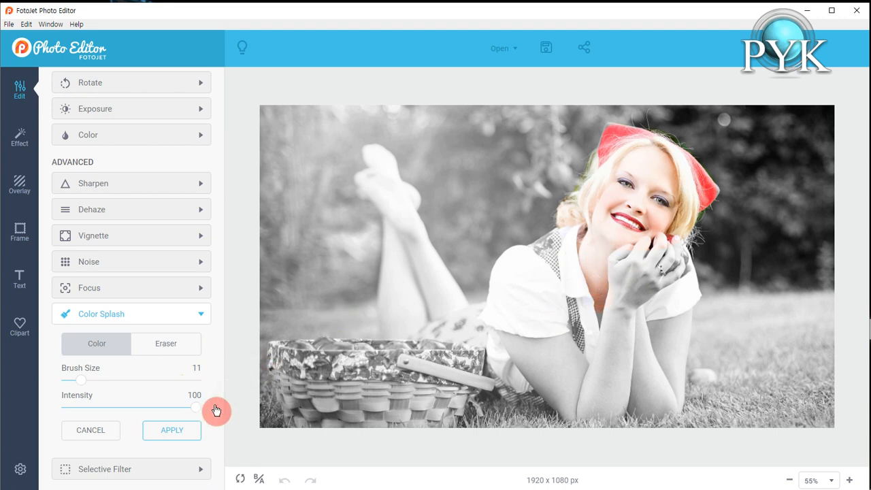
pyautogui.click(174, 429)
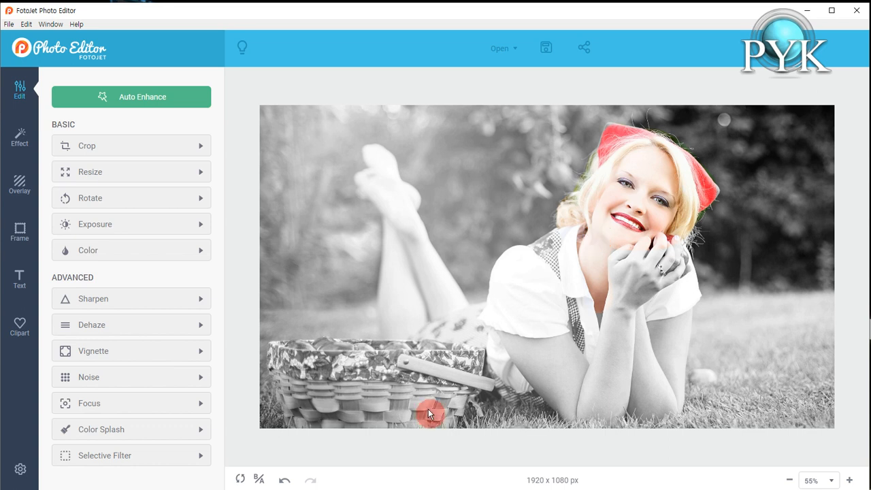
pyautogui.click(285, 482)
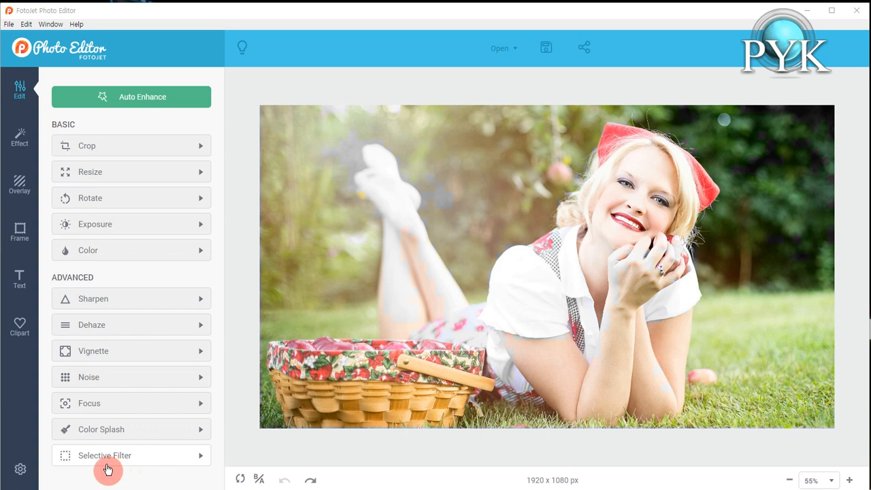
# - Start a radial selective filter and enlarge its inner and outer ellipses toward the photo's edges
pyautogui.click(199, 462)
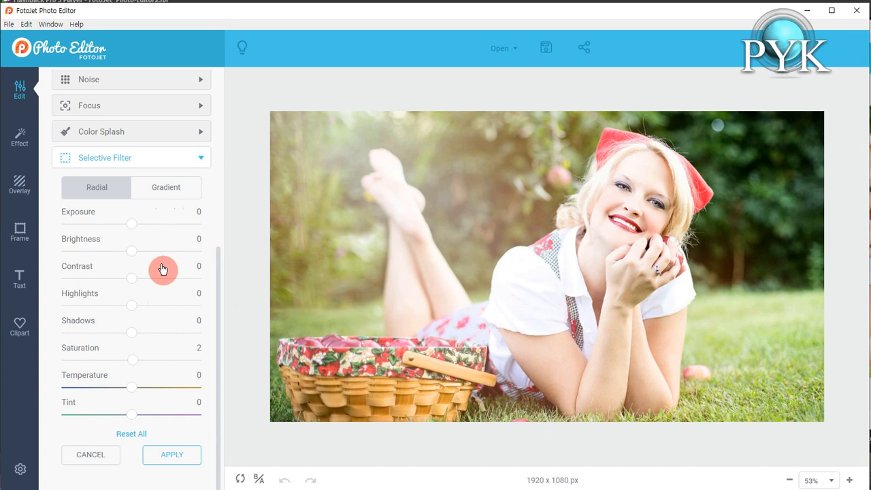
pyautogui.click(102, 189)
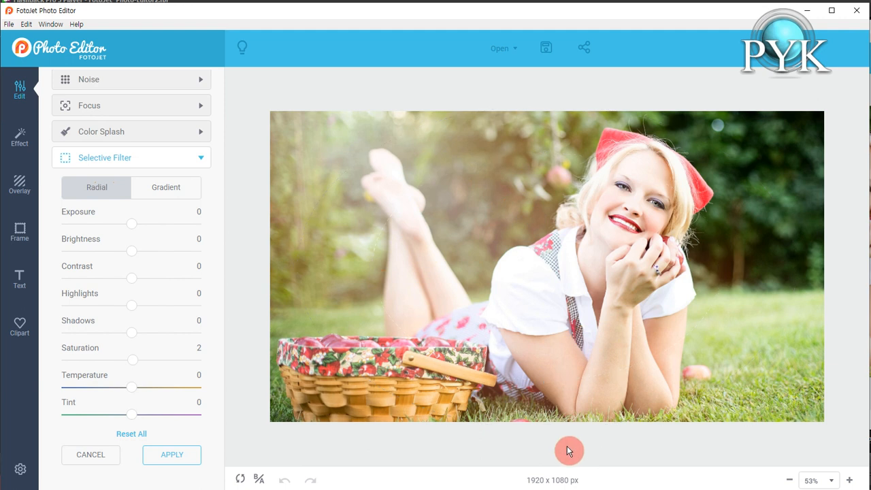
pyautogui.moveTo(550, 432)
pyautogui.mouseDown()
pyautogui.moveTo(547, 452)
pyautogui.moveTo(549, 395)
pyautogui.moveTo(550, 437)
pyautogui.moveTo(550, 402)
pyautogui.moveTo(550, 417)
pyautogui.mouseUp()
pyautogui.moveTo(373, 278); pyautogui.dragTo(352, 272)
pyautogui.moveTo(297, 270); pyautogui.dragTo(274, 276)
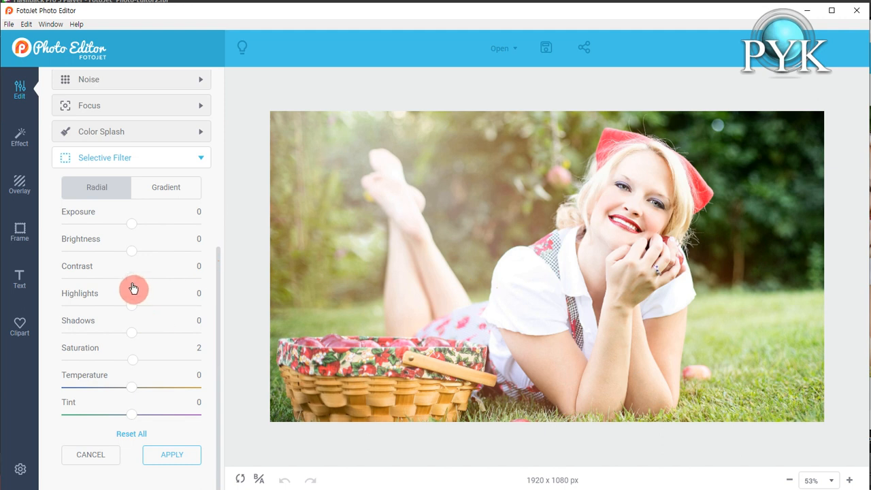
# - Try the radial filter's contrast at 100, set it to 2, and shrink the inner and outer ellipses
pyautogui.moveTo(132, 285); pyautogui.dragTo(202, 287)
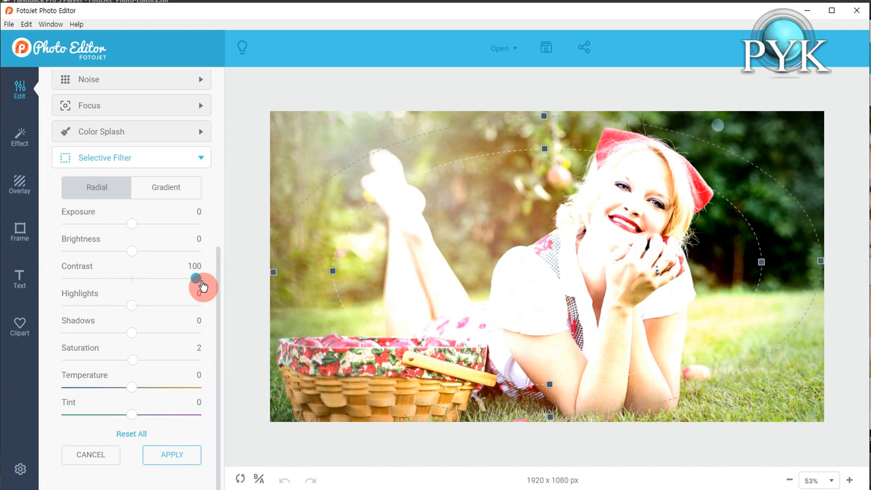
pyautogui.moveTo(196, 286); pyautogui.dragTo(133, 289)
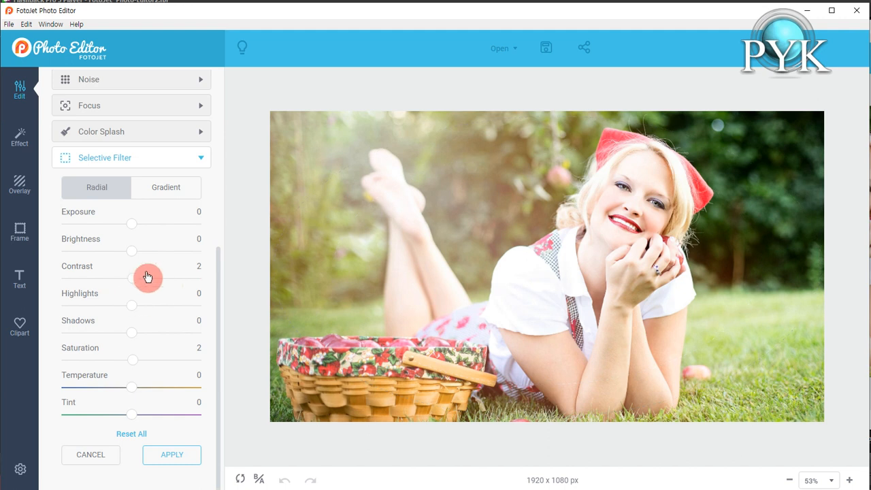
pyautogui.moveTo(334, 238)
pyautogui.moveTo(334, 274); pyautogui.dragTo(363, 279)
pyautogui.moveTo(276, 275); pyautogui.dragTo(289, 280)
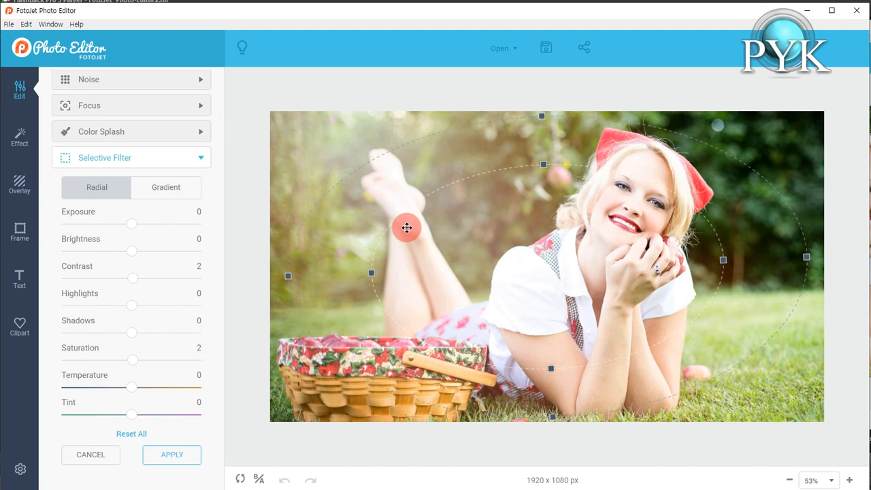
# - Switch the selective filter to Gradient with both lines moved up, try a strong saturation, and set it to -1
pyautogui.click(177, 195)
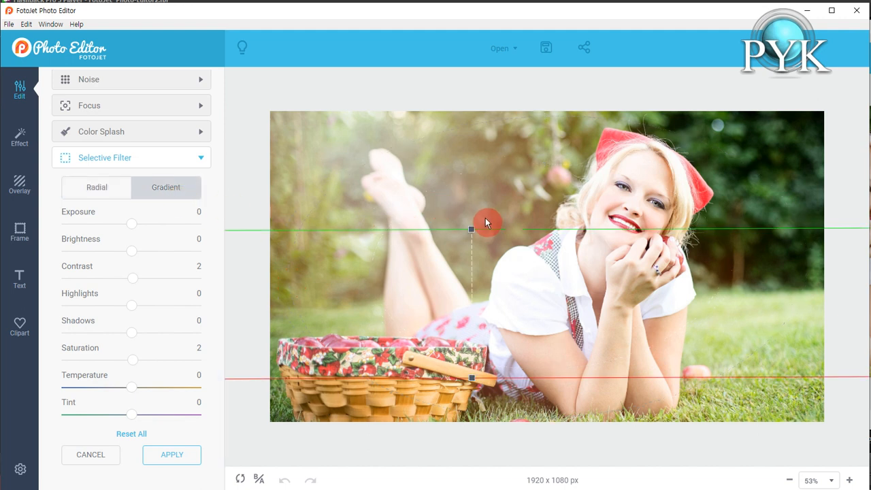
pyautogui.moveTo(472, 232); pyautogui.dragTo(474, 178)
pyautogui.moveTo(478, 383); pyautogui.dragTo(474, 348)
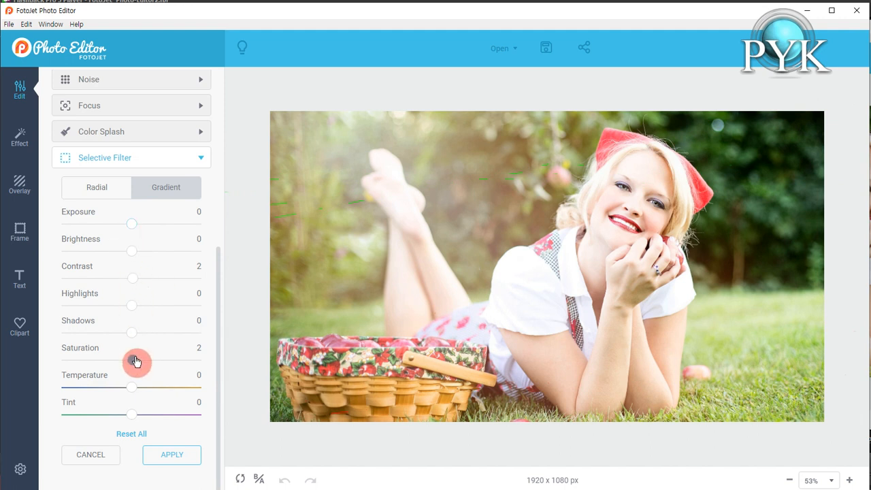
pyautogui.moveTo(132, 362); pyautogui.dragTo(189, 367)
pyautogui.moveTo(189, 368); pyautogui.dragTo(132, 375)
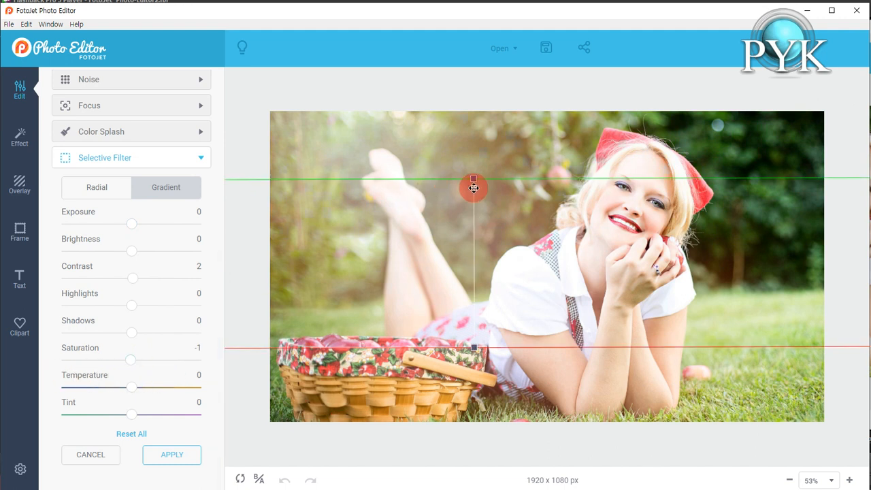
# - Move the gradient's green line near the photo's upper edge and the red line to mid-height, and set the saturation to 0
pyautogui.moveTo(470, 185); pyautogui.dragTo(481, 129)
pyautogui.moveTo(483, 294); pyautogui.dragTo(483, 252)
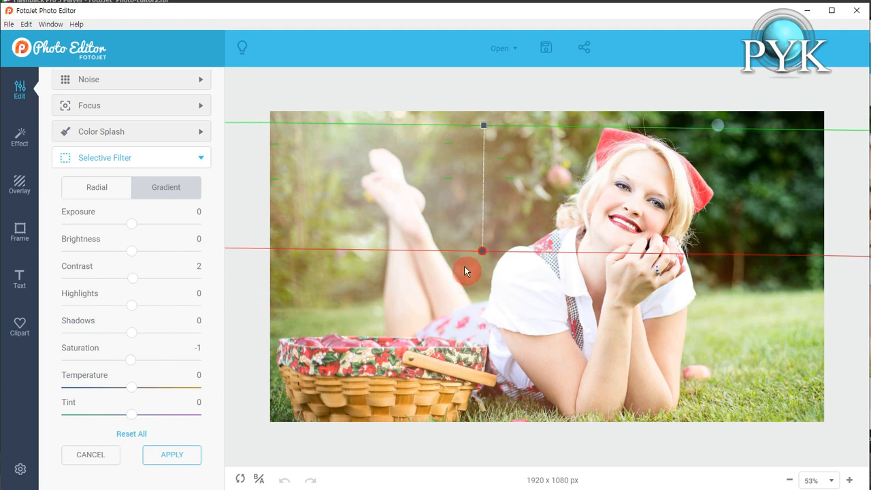
pyautogui.click(131, 361)
pyautogui.moveTo(140, 366)
pyautogui.mouseDown()
pyautogui.moveTo(193, 363)
pyautogui.moveTo(82, 361)
pyautogui.moveTo(133, 368)
pyautogui.mouseUp()
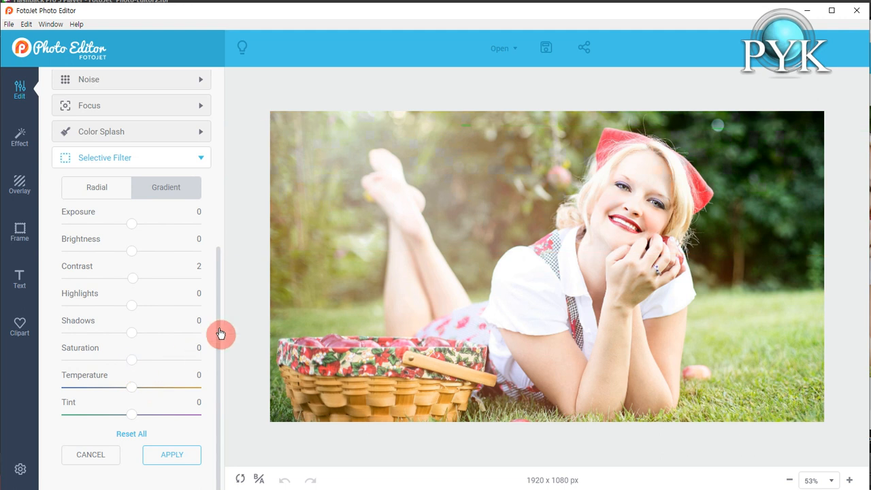